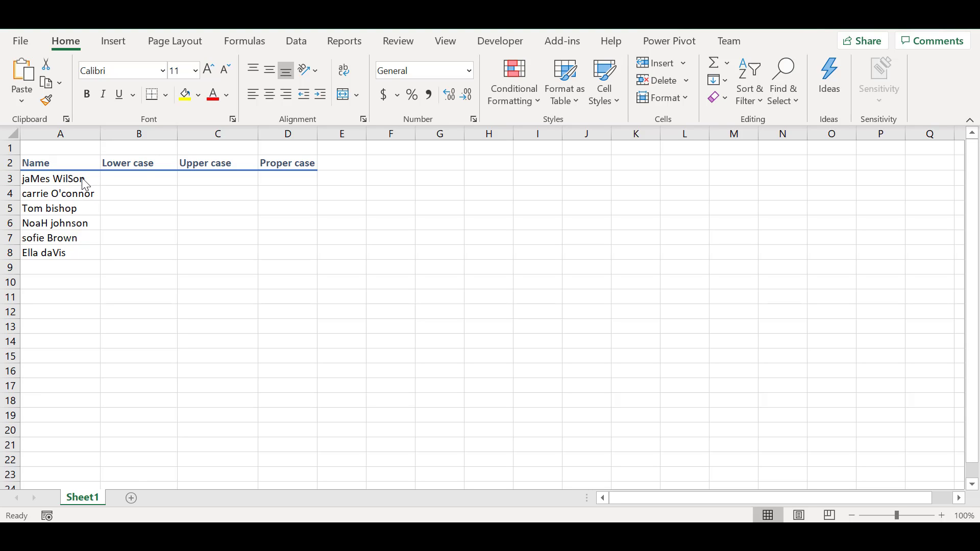
- Enter the first person's name in all lower case in B3 as an example, and Flash Fill B3:B8 from it
double_click(115, 180)
click(115, 178)
double_click(116, 179)
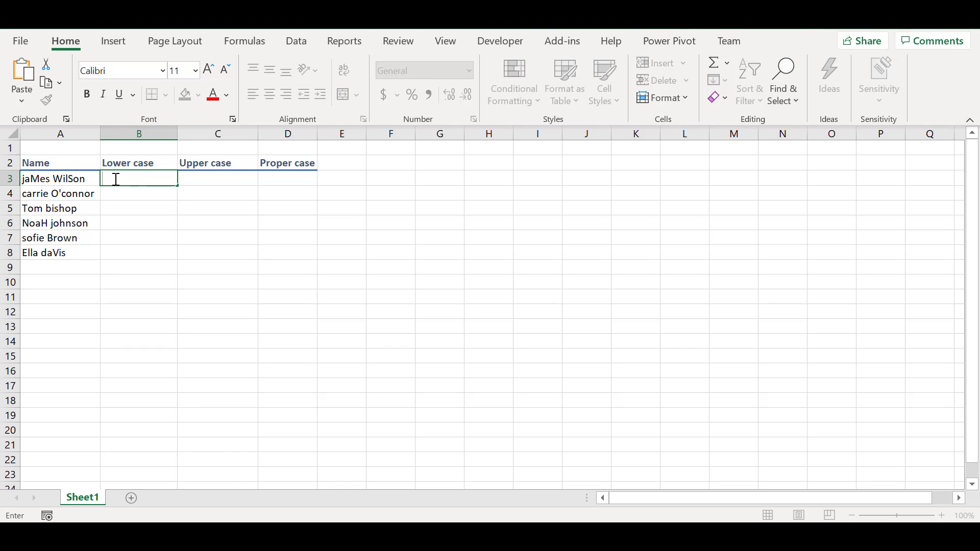
text(james wilson)
key(Return)
click(153, 177)
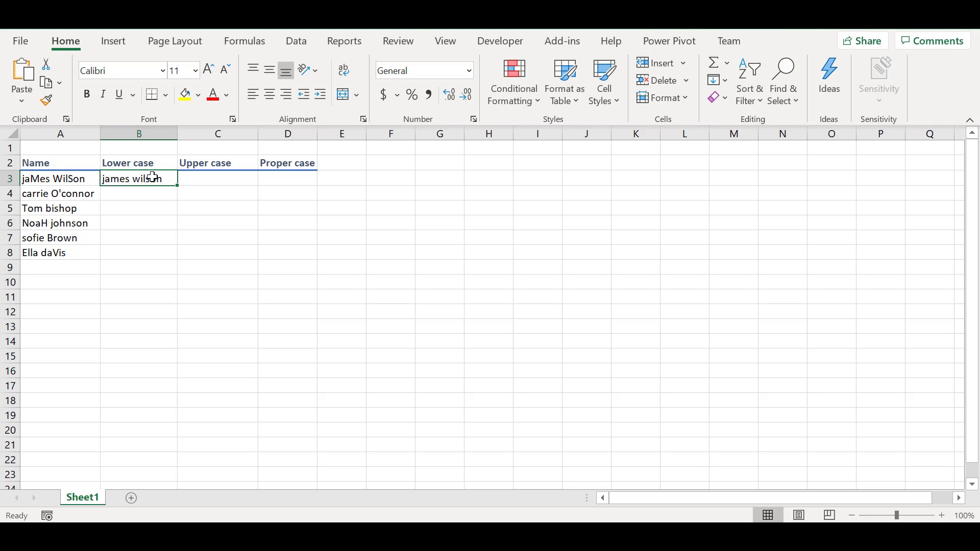
drag(148, 188, 150, 253)
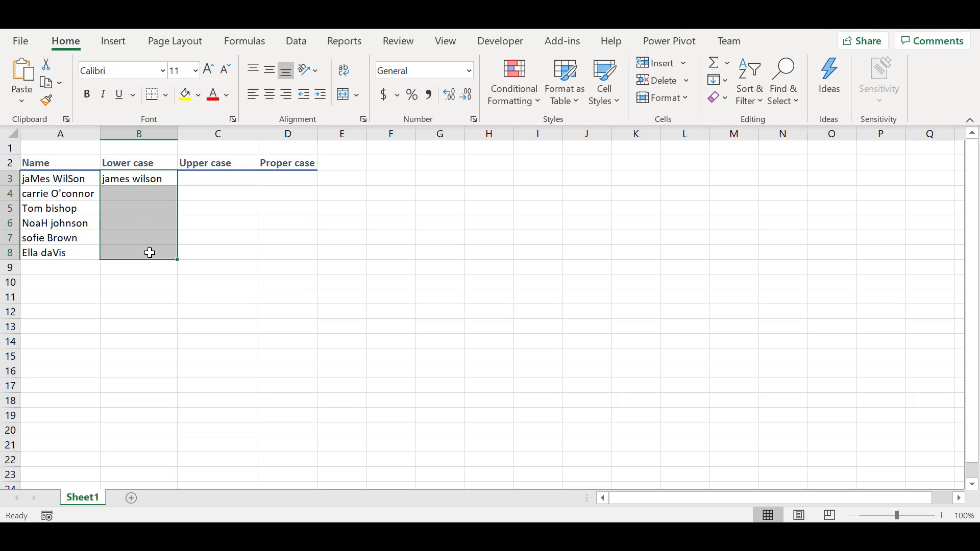
key(ctrl+e)
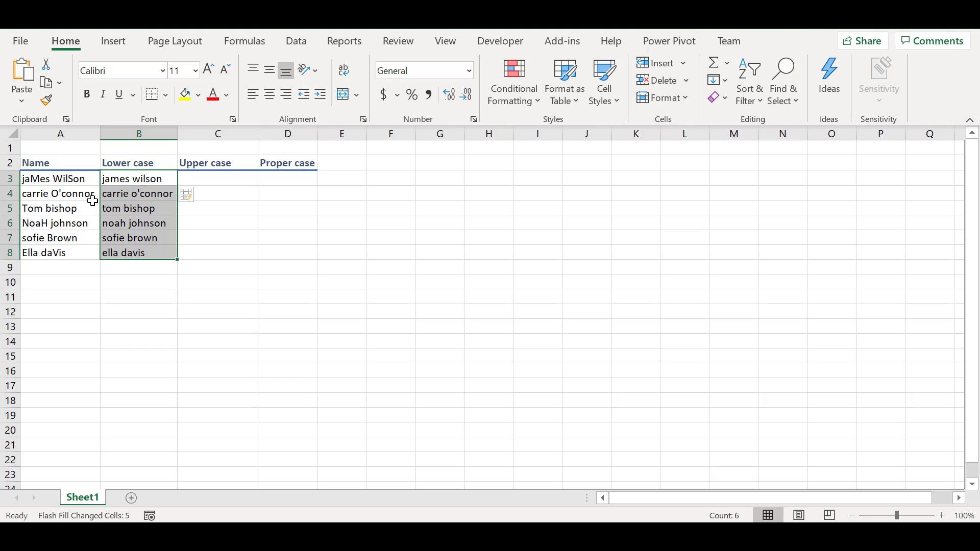
- Enter the first person's name in all capitals in C3 as an example, and Flash Fill C3:C8 from it
click(202, 179)
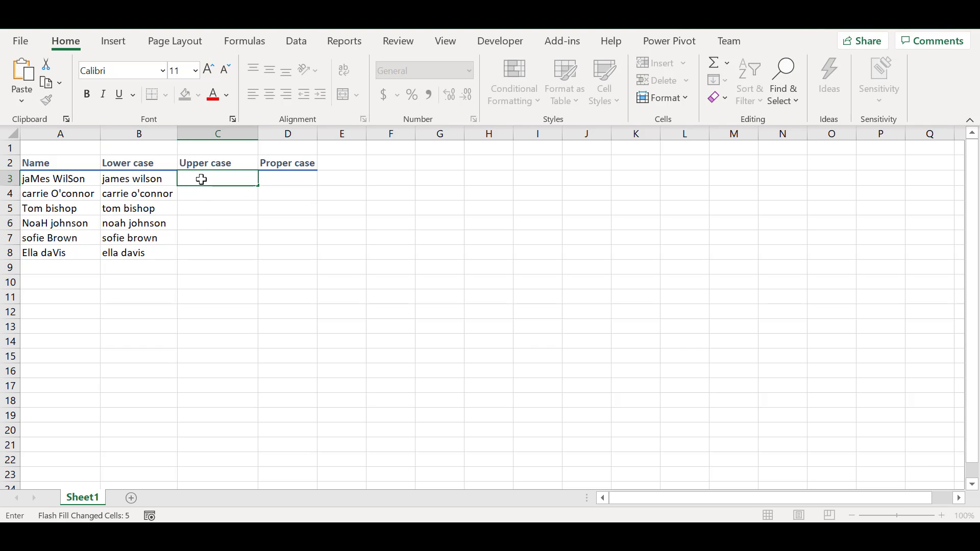
text(JAMES WILSON)
key(Return)
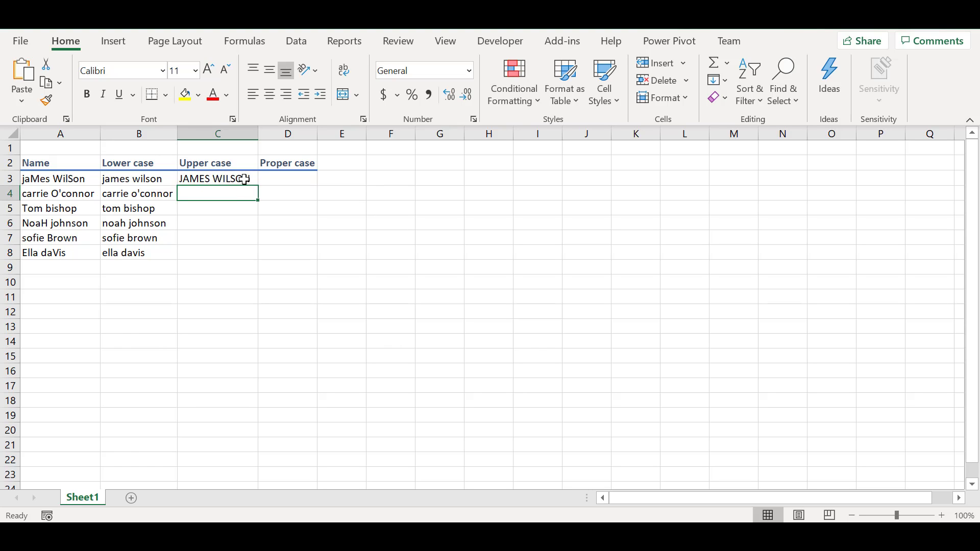
click(244, 179)
drag(245, 179, 241, 251)
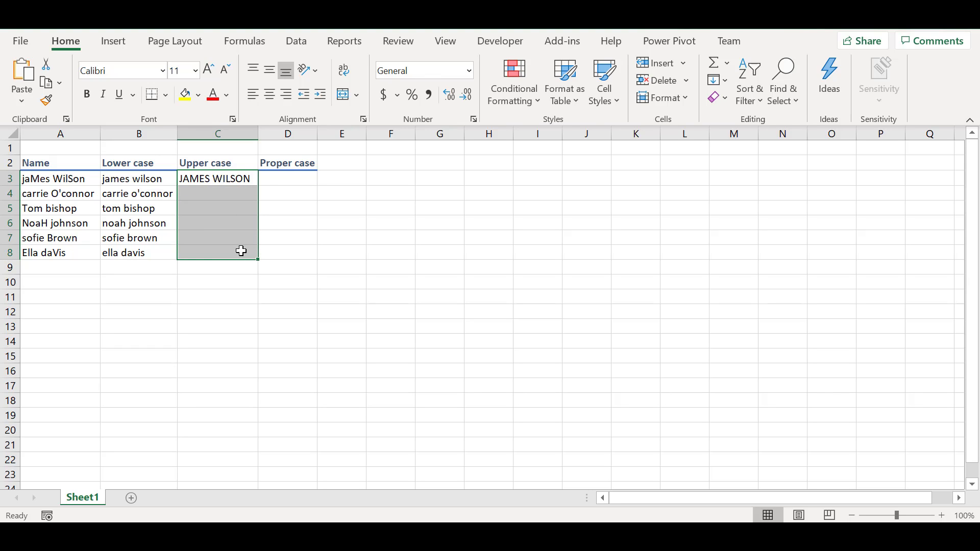
key(ctrl+e)
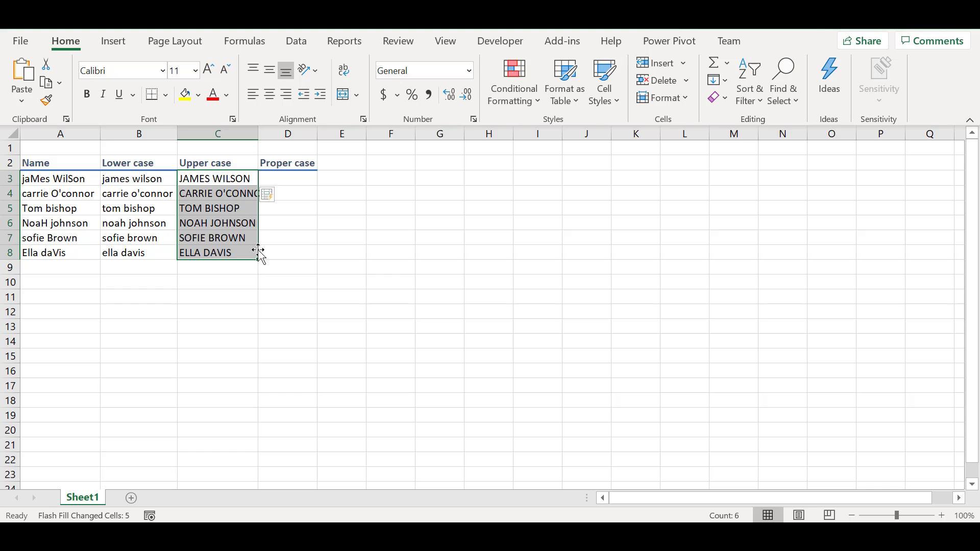
- Widen columns C and D so that the full names fit in the Upper case and Proper case columns
click(256, 150)
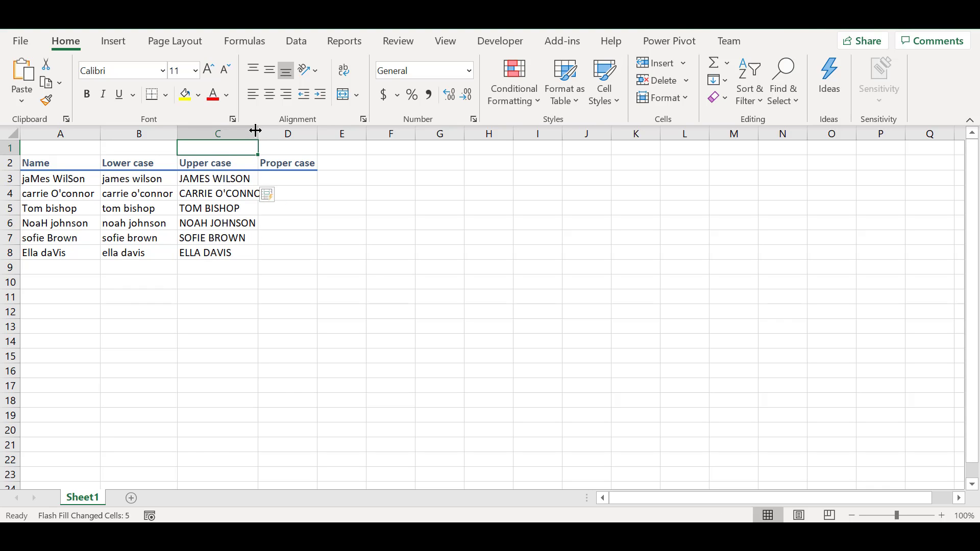
drag(258, 134, 266, 135)
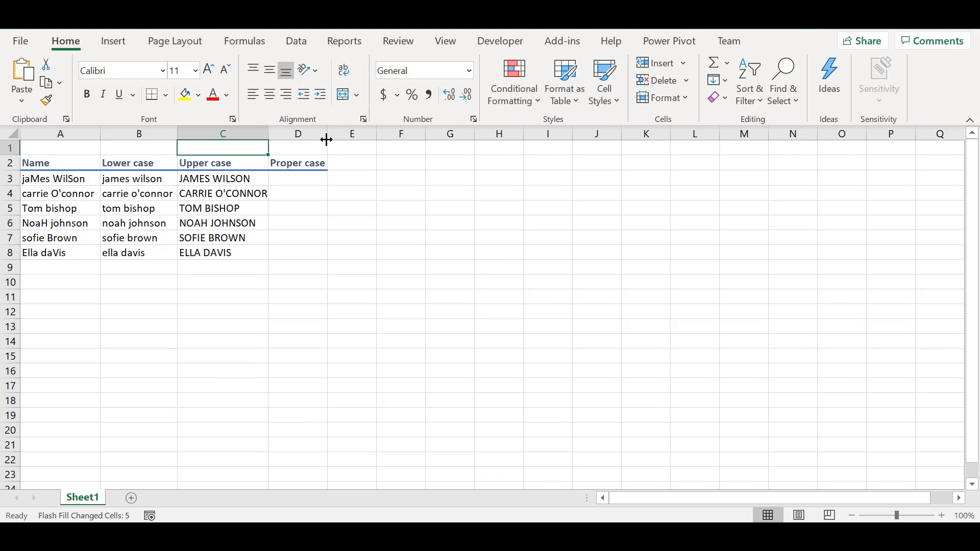
drag(269, 135, 374, 139)
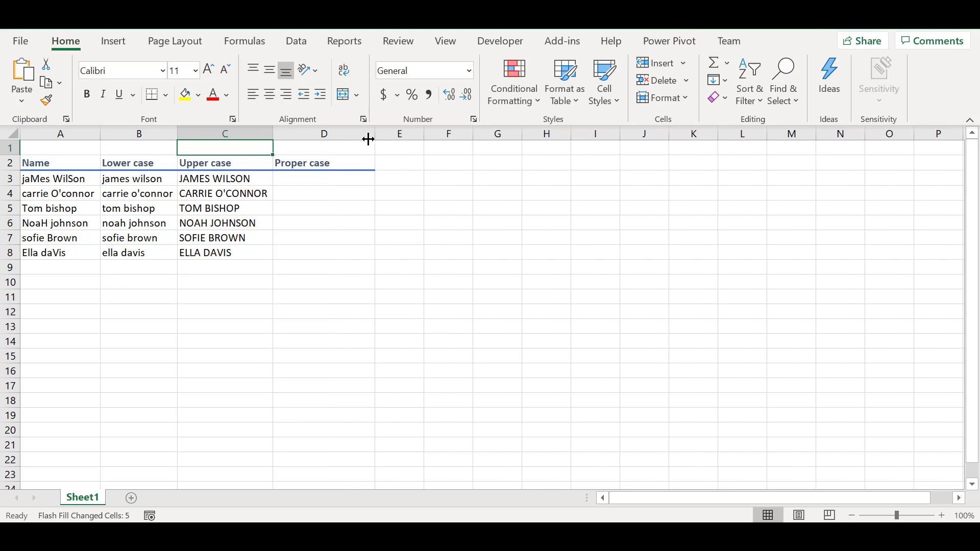
- Enter the first person's name with capitalized initials in D3 as an example, and Flash Fill D3:D8 from it
double_click(287, 177)
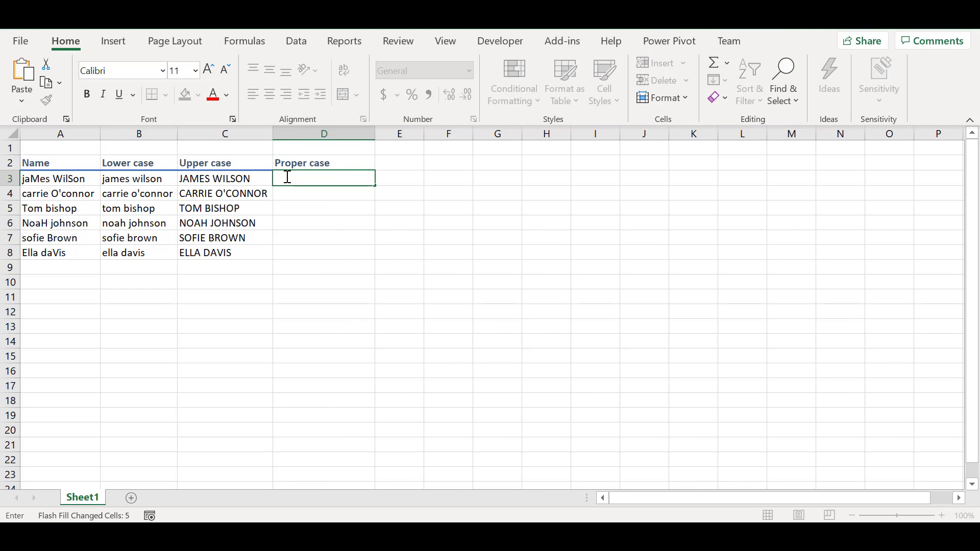
text(James Wilson)
key(Return)
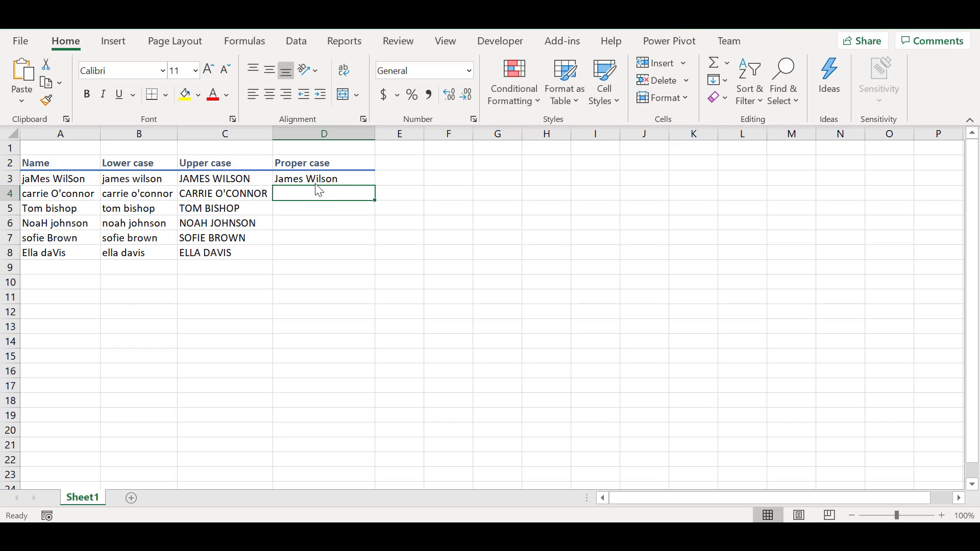
click(309, 176)
drag(308, 176, 305, 249)
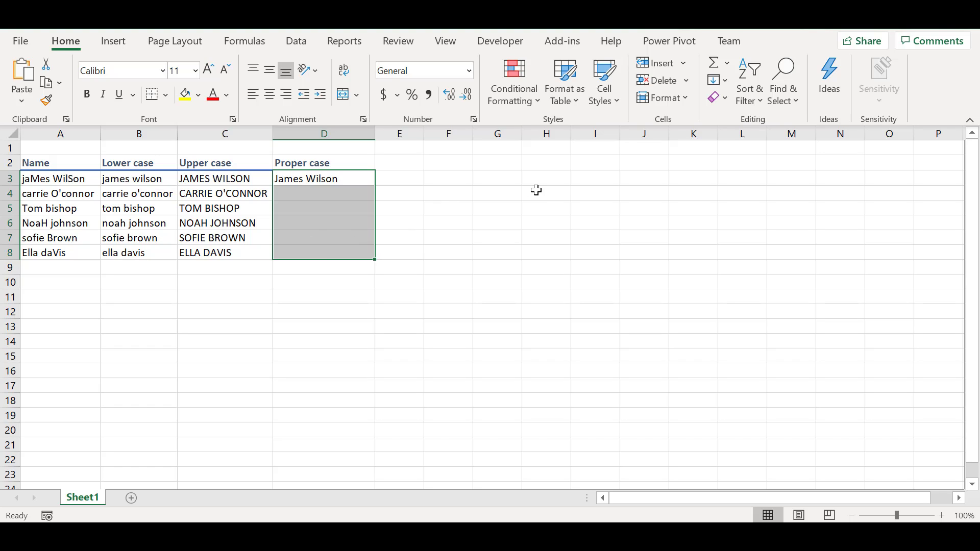
click(723, 82)
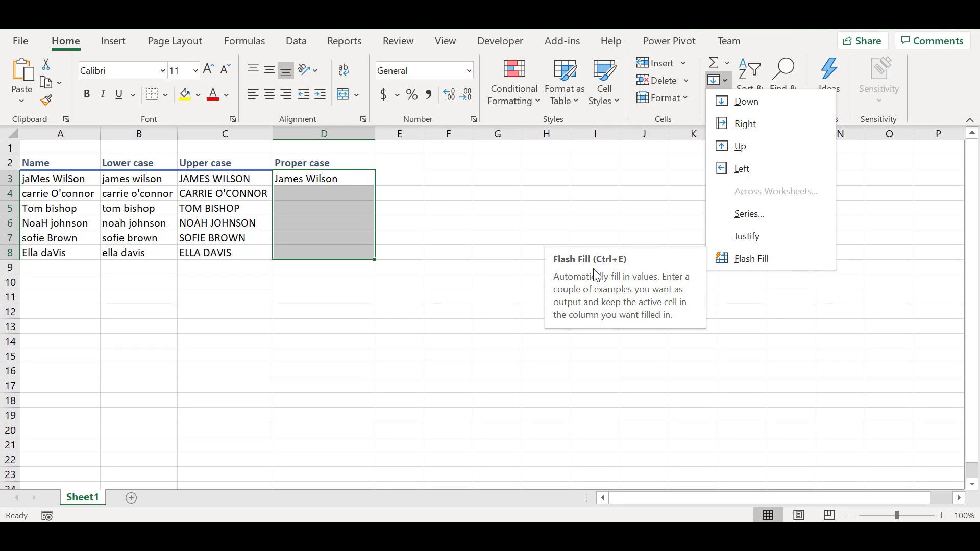
click(727, 260)
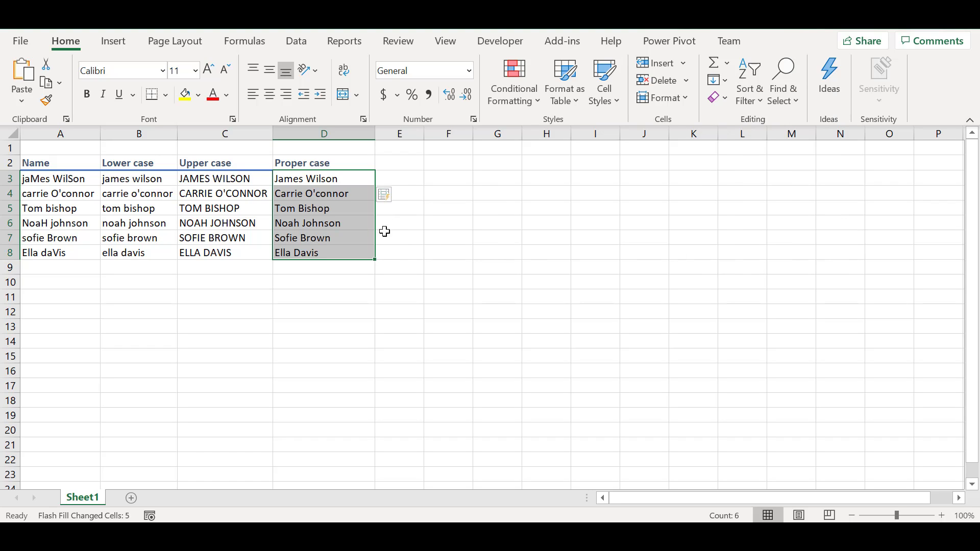
click(345, 282)
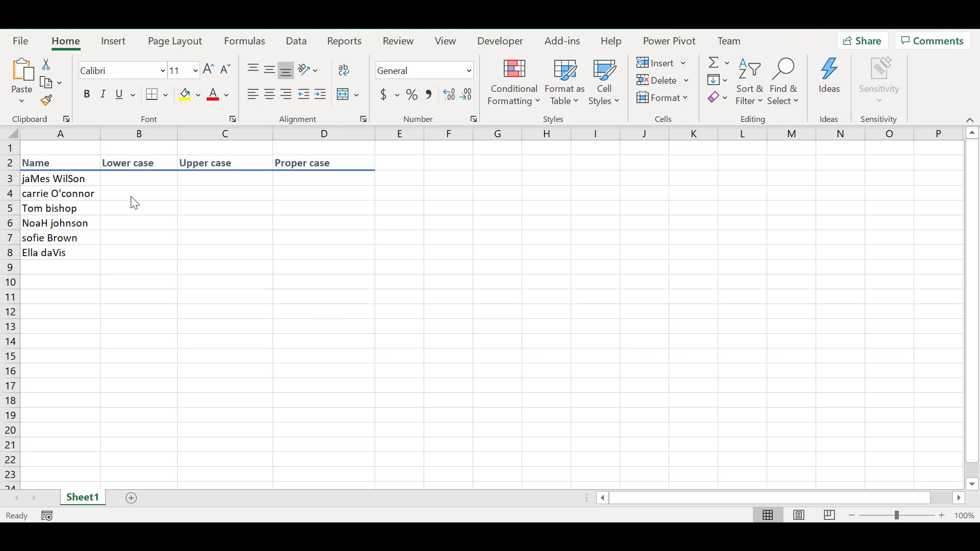
- Enter a LOWER formula referencing A3 in B3 and fill it down the Lower case column to B8
click(119, 179)
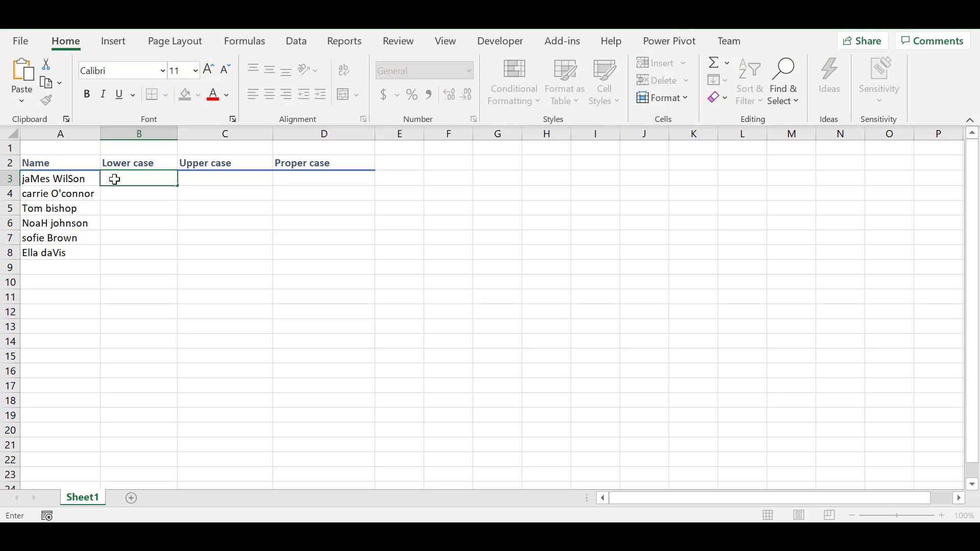
text(=)
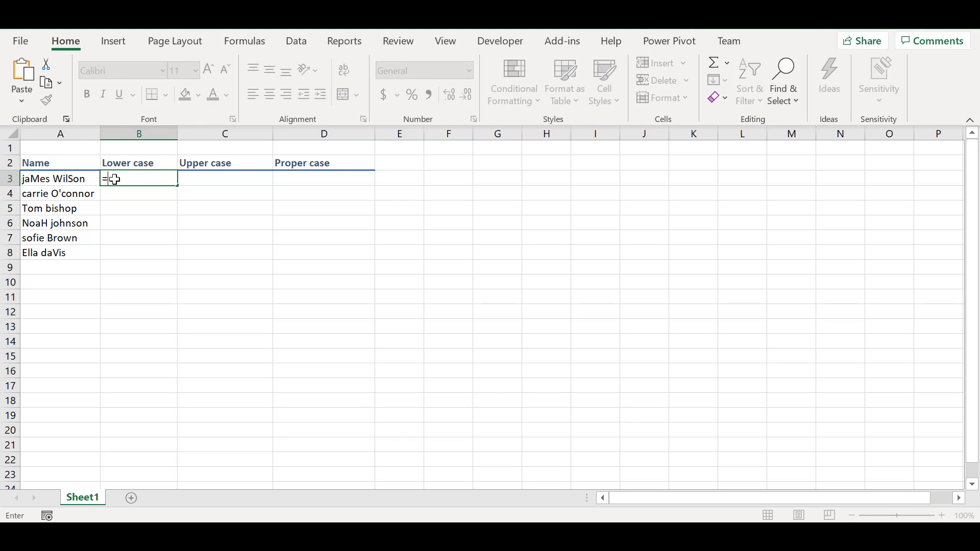
text(lower)
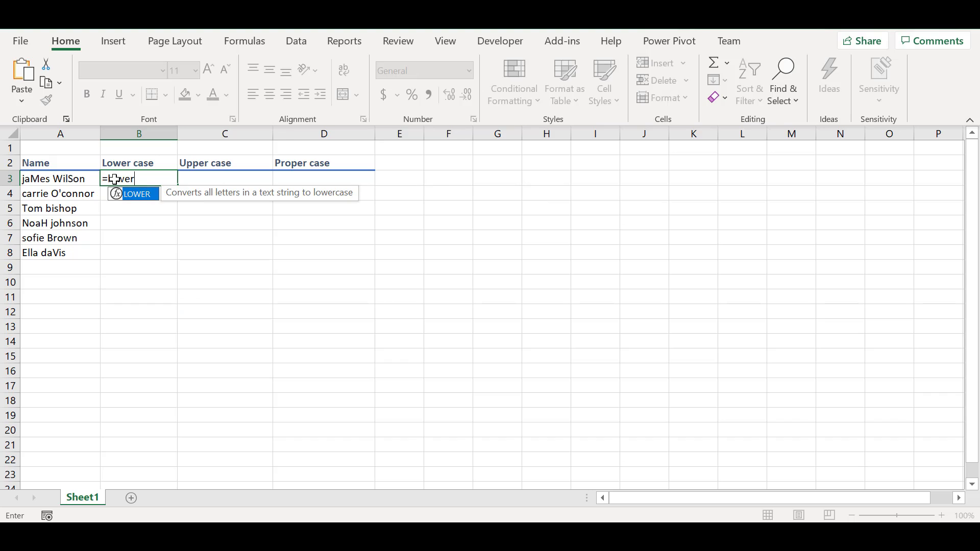
double_click(135, 199)
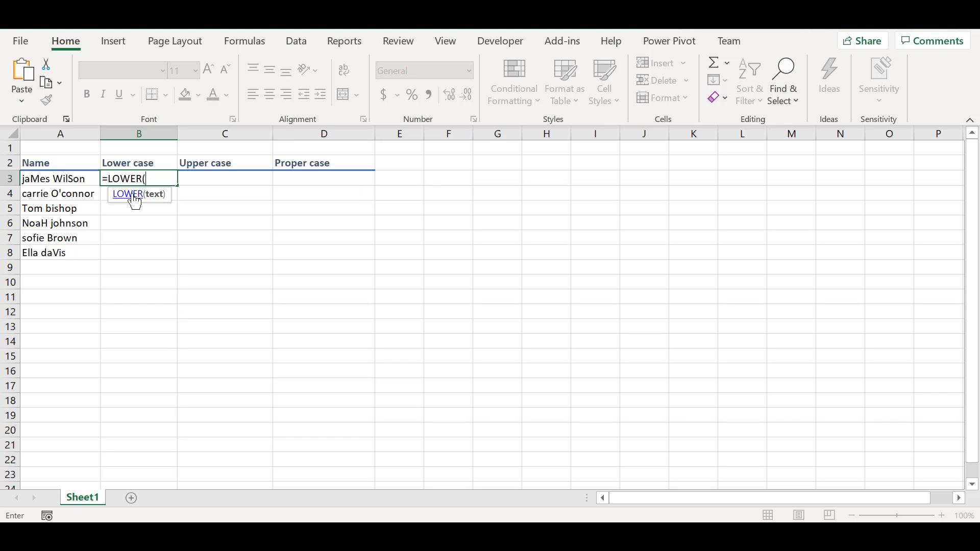
click(59, 178)
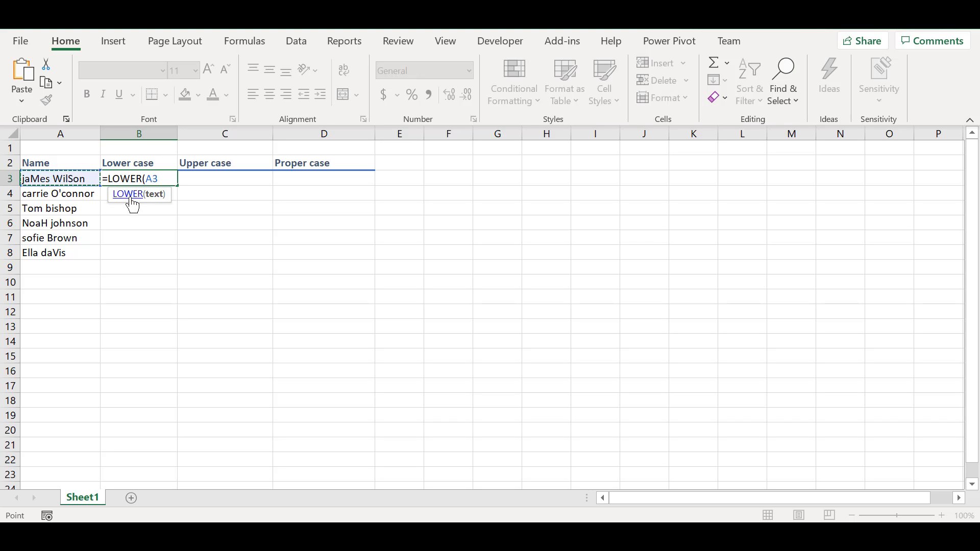
key(Return)
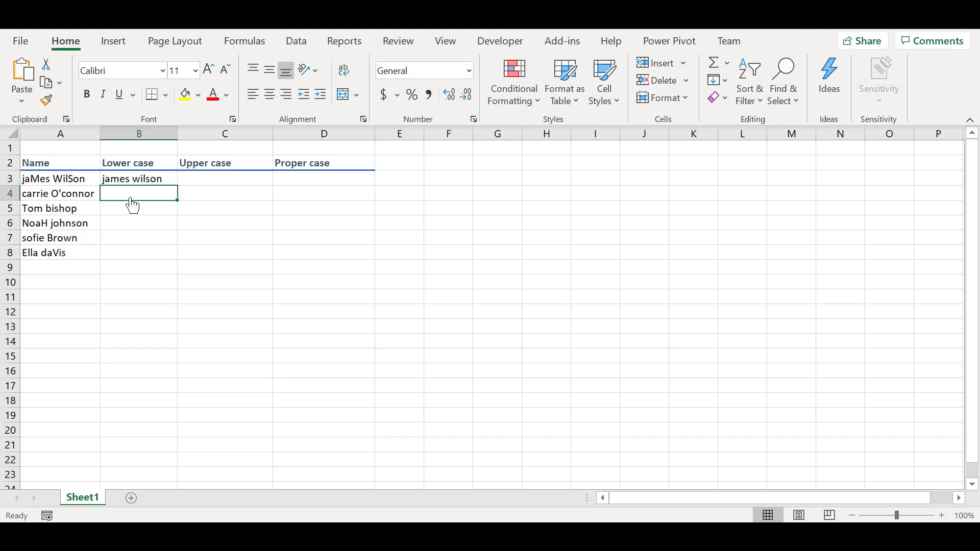
click(171, 180)
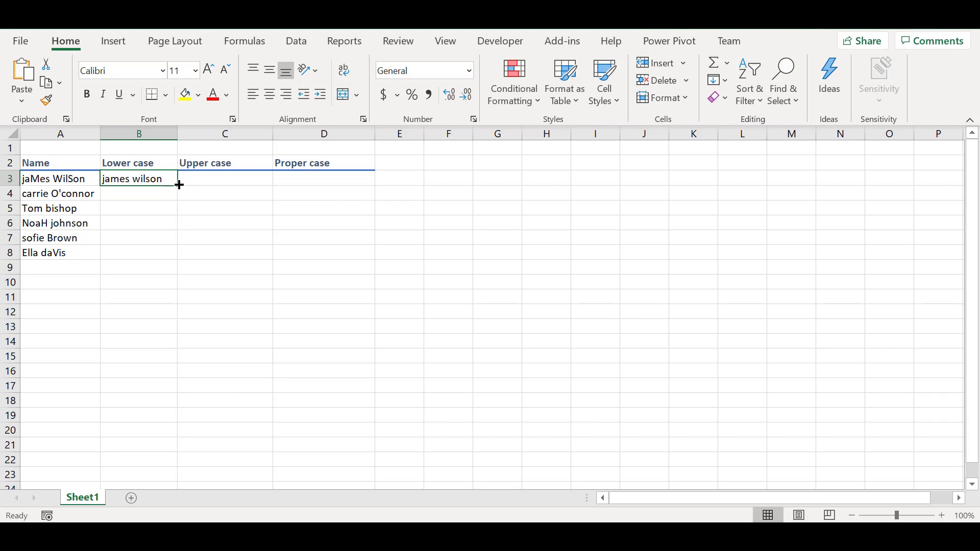
double_click(178, 185)
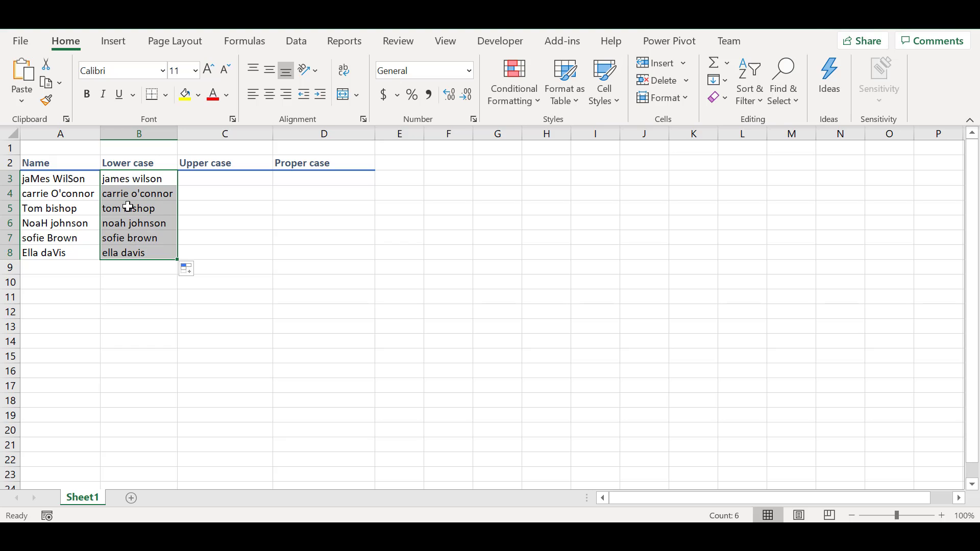
- Enter an UPPER formula referencing A3 in C3 and fill it down the Upper case column to C8
double_click(202, 181)
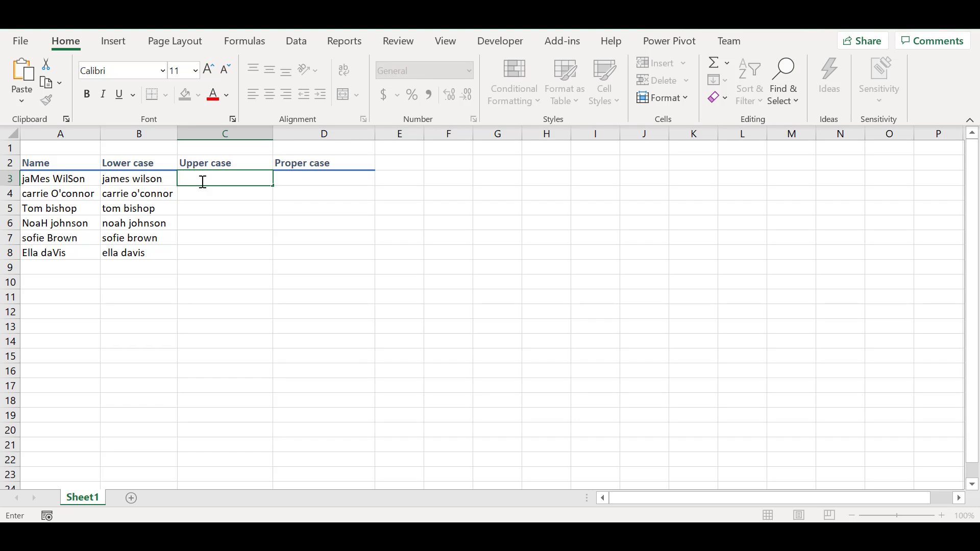
text(=)
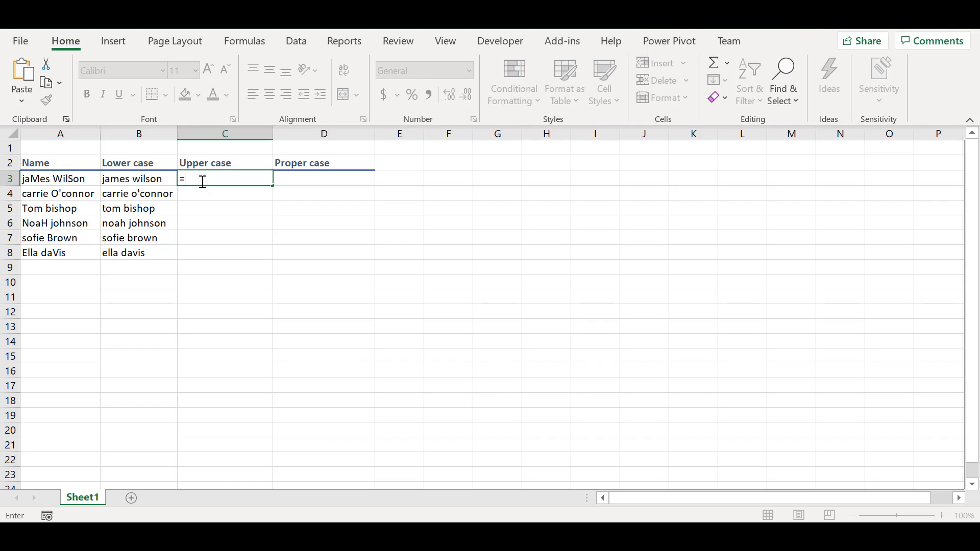
text(upper)
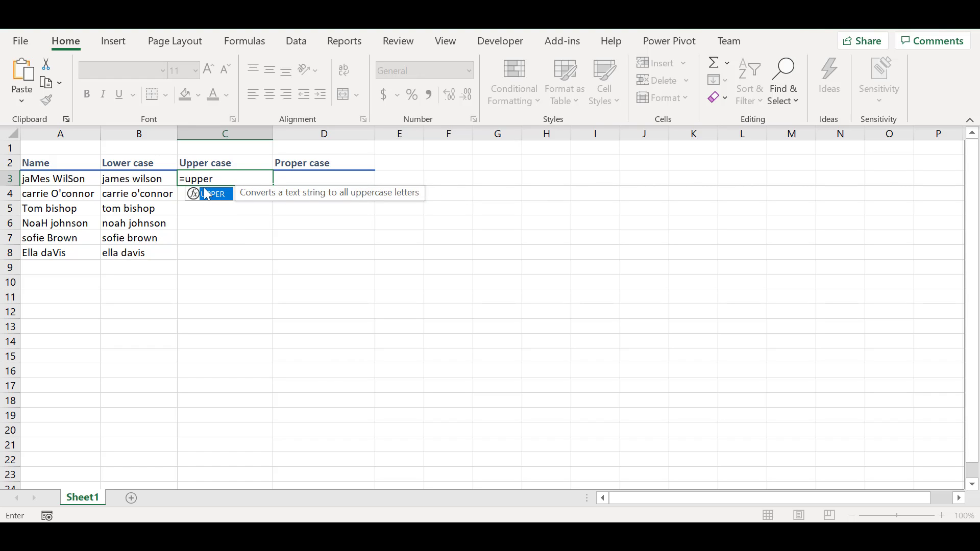
double_click(207, 194)
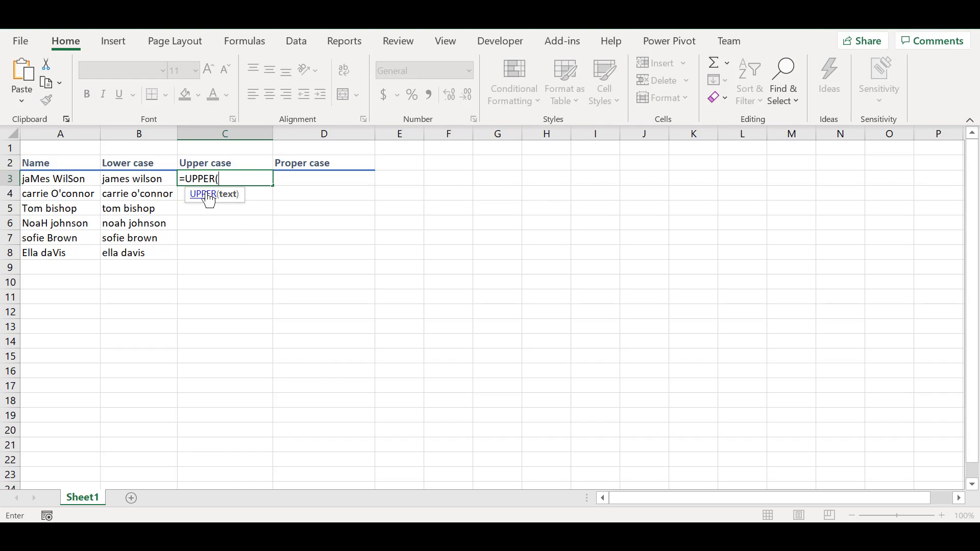
click(68, 180)
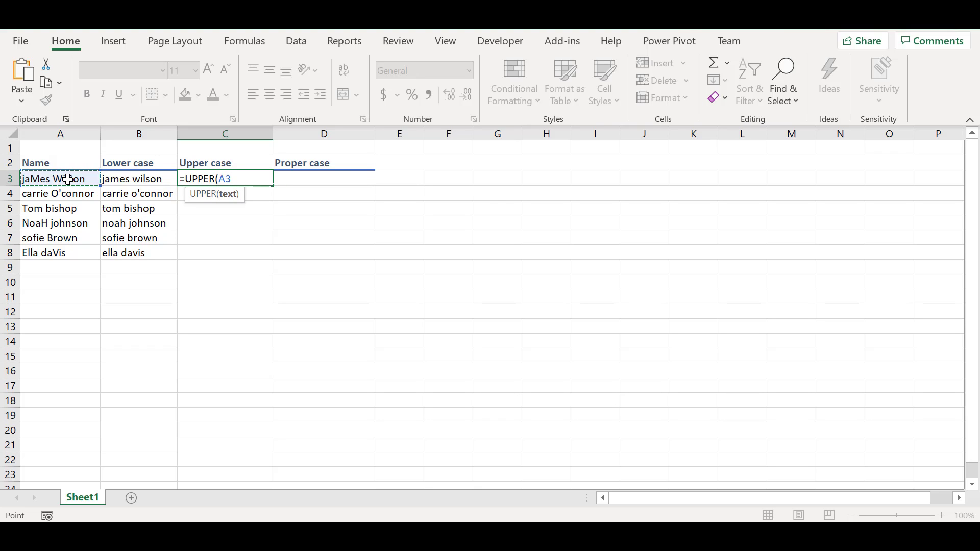
key(Return)
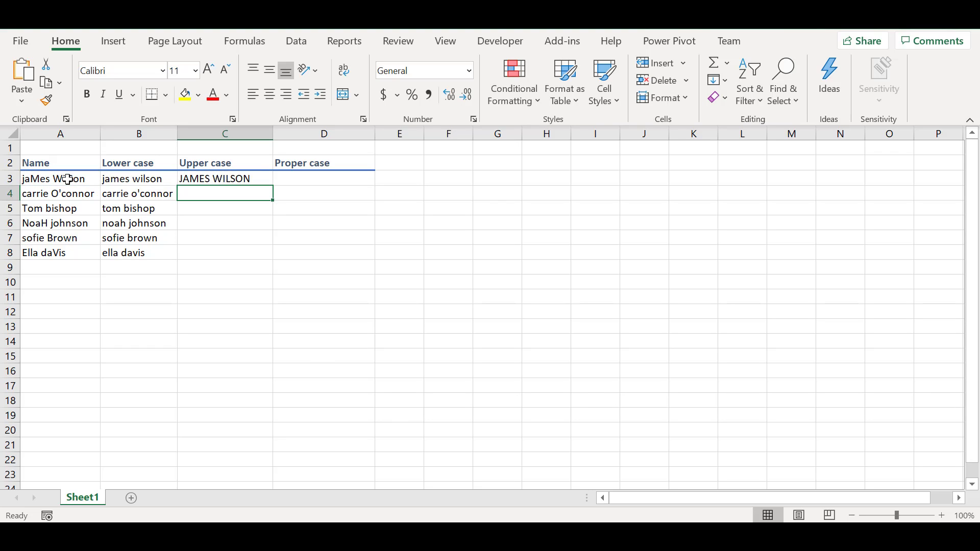
click(258, 179)
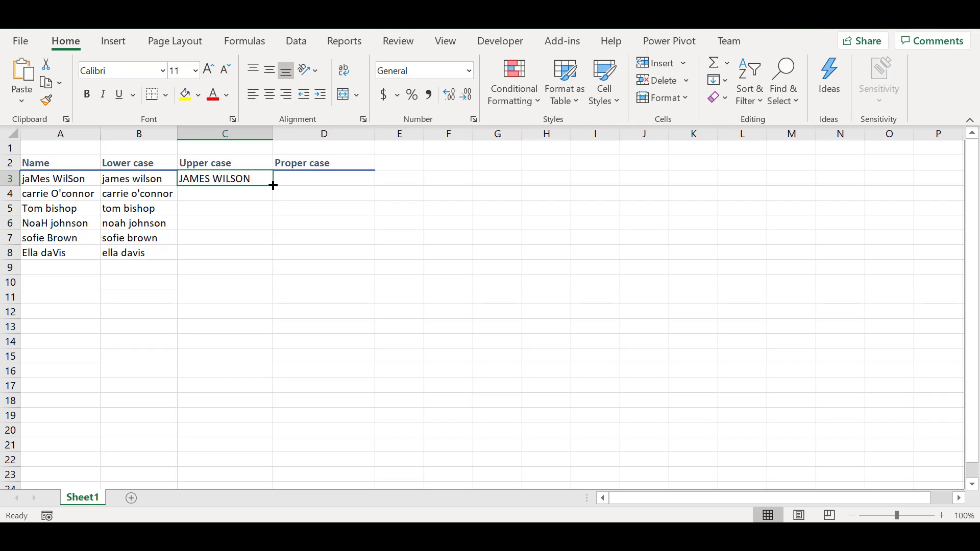
double_click(273, 185)
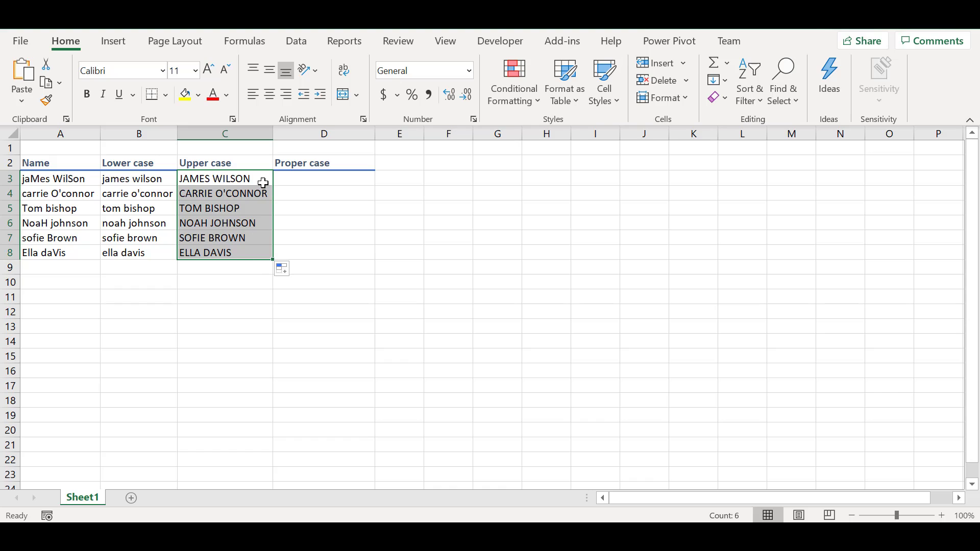
- Enter a PROPER formula referencing A3 in D3 and fill it down the Proper case column to D8
double_click(306, 180)
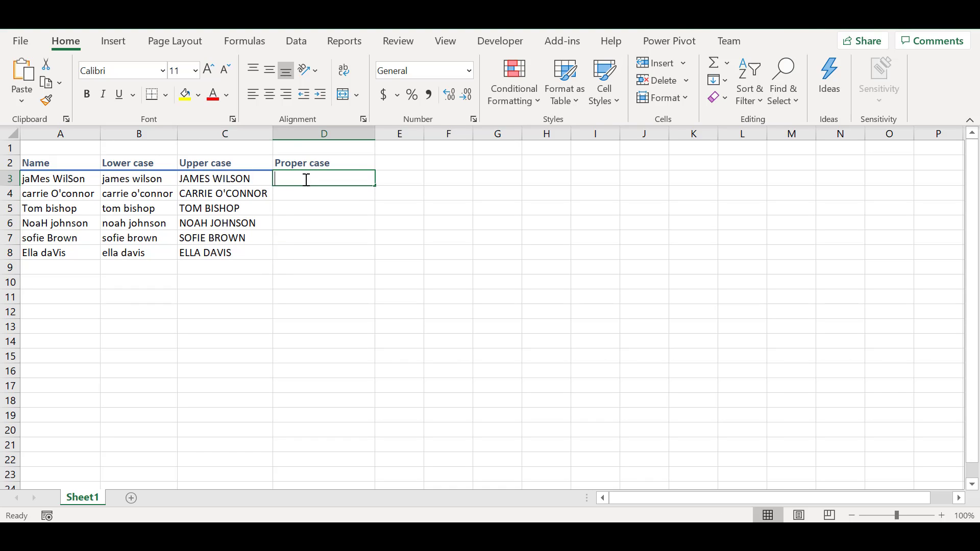
text(=)
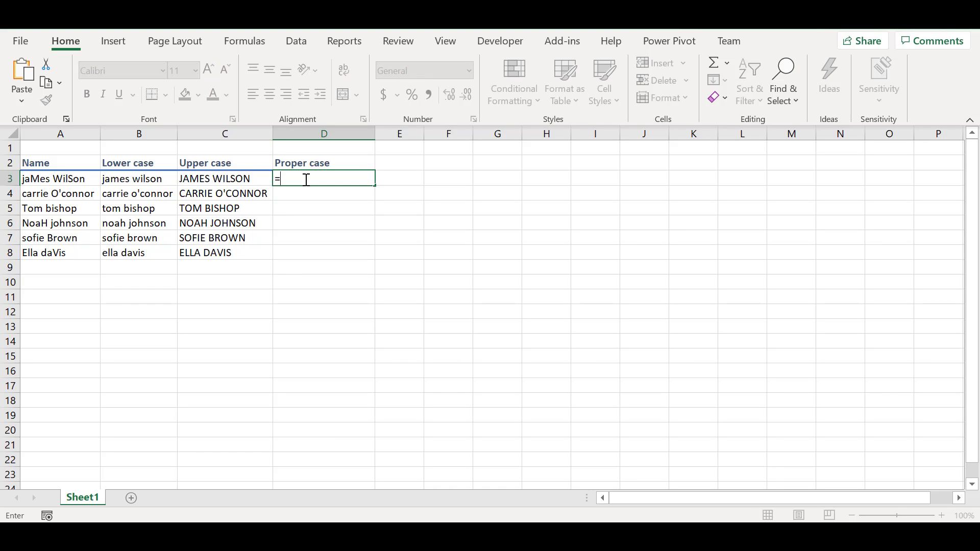
text(proper)
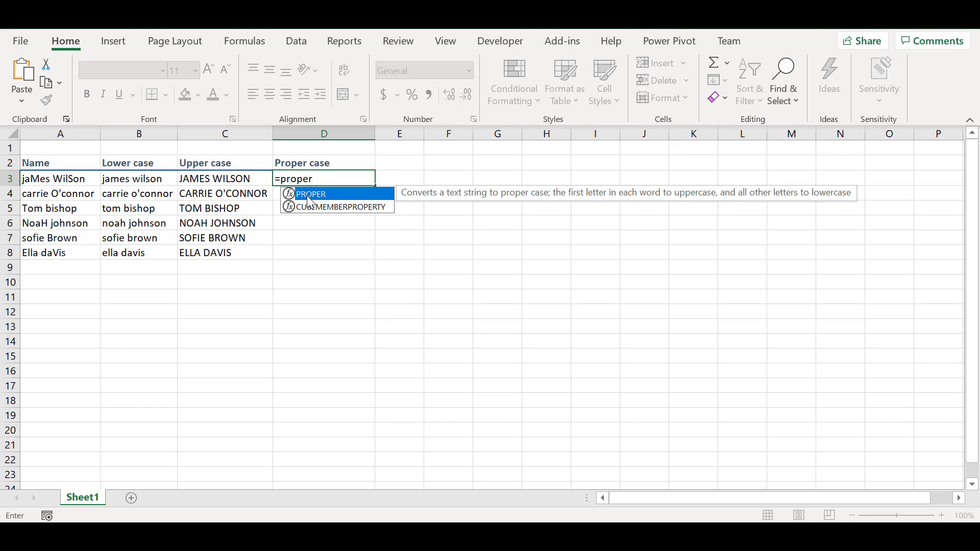
double_click(310, 195)
click(70, 181)
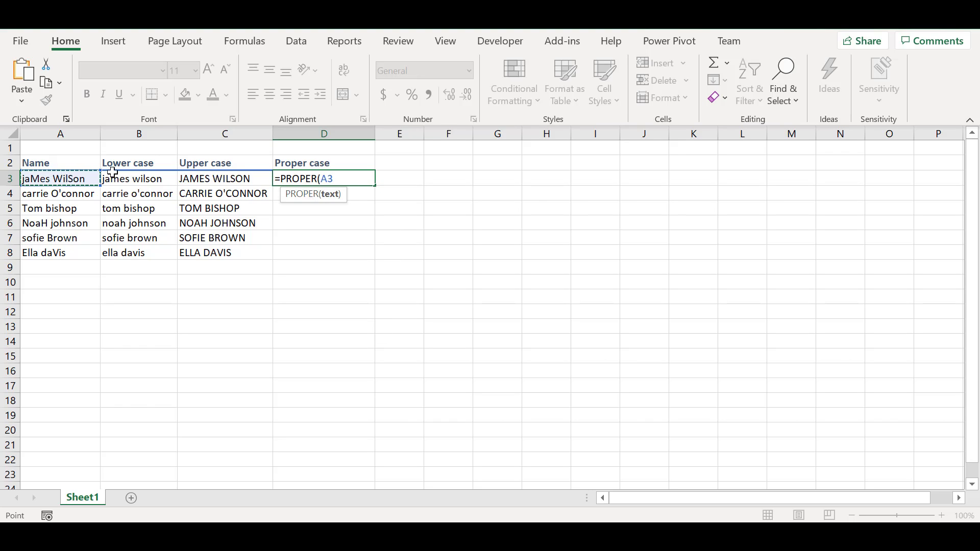
key(Return)
click(366, 178)
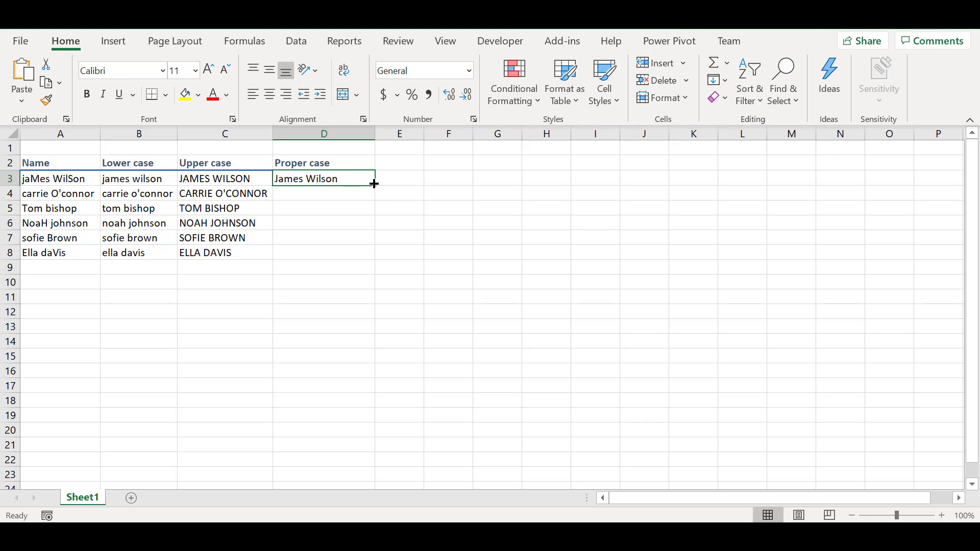
double_click(375, 185)
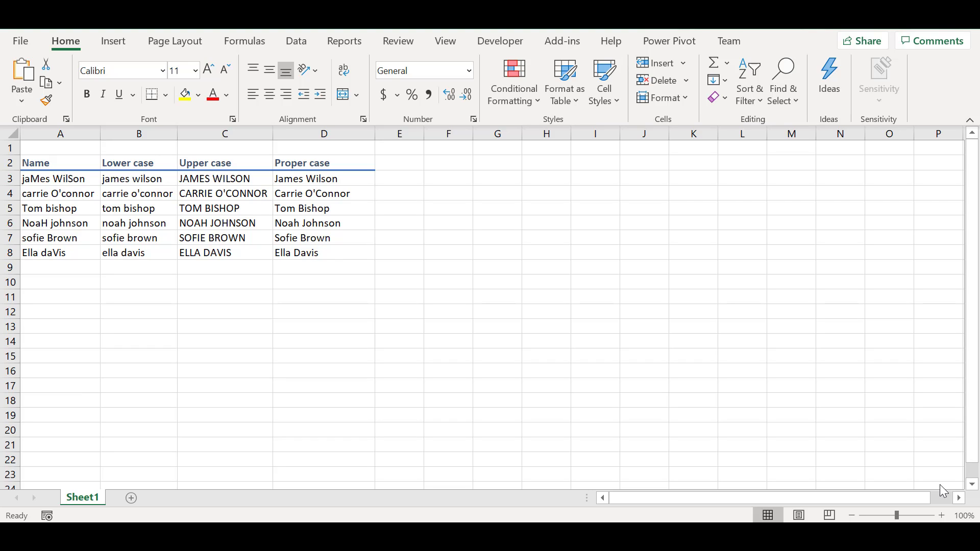
- Replace the formulas in the Lower case range B3:B8 with their values by copying the range onto itself as values only
click(130, 180)
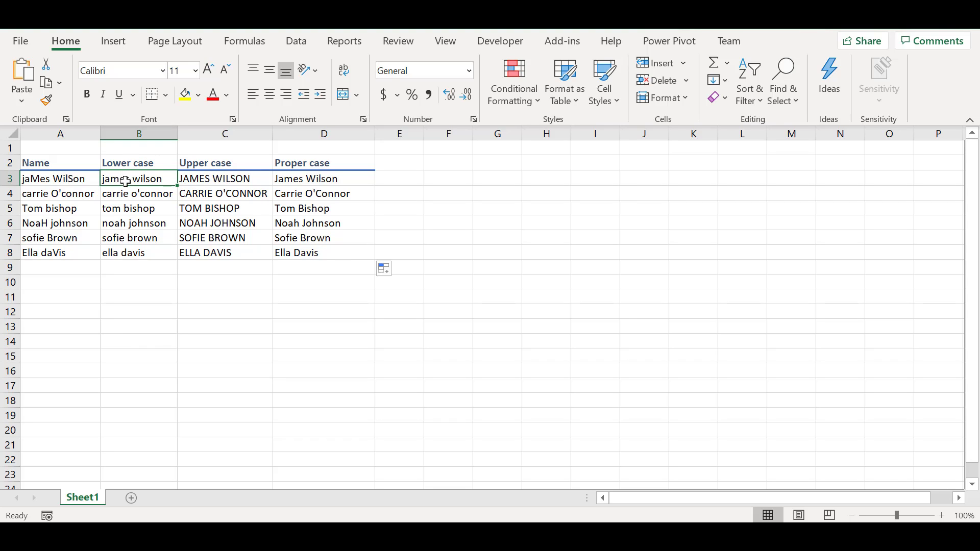
drag(127, 181, 128, 250)
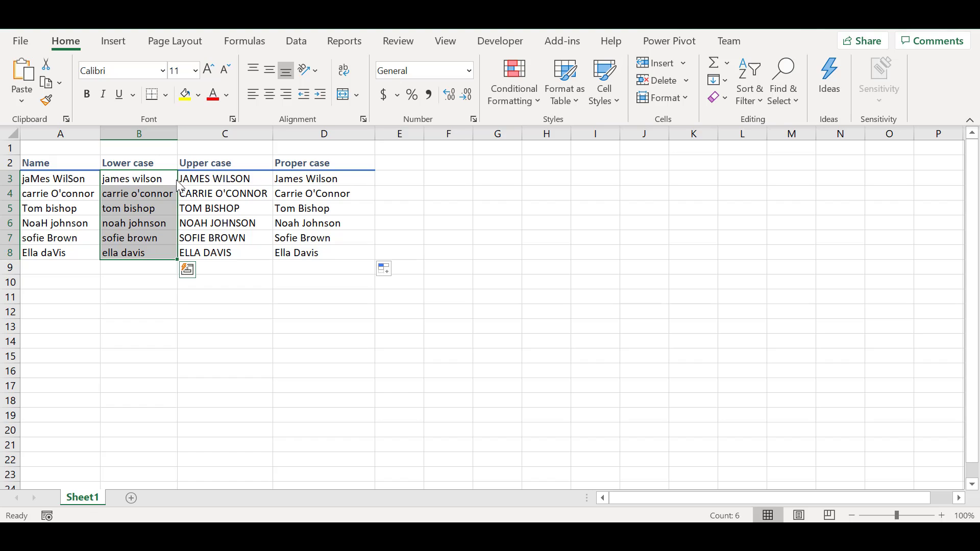
mouse_move(178, 180)
mouse_down()
mouse_move(240, 187)
mouse_move(161, 183)
mouse_up()
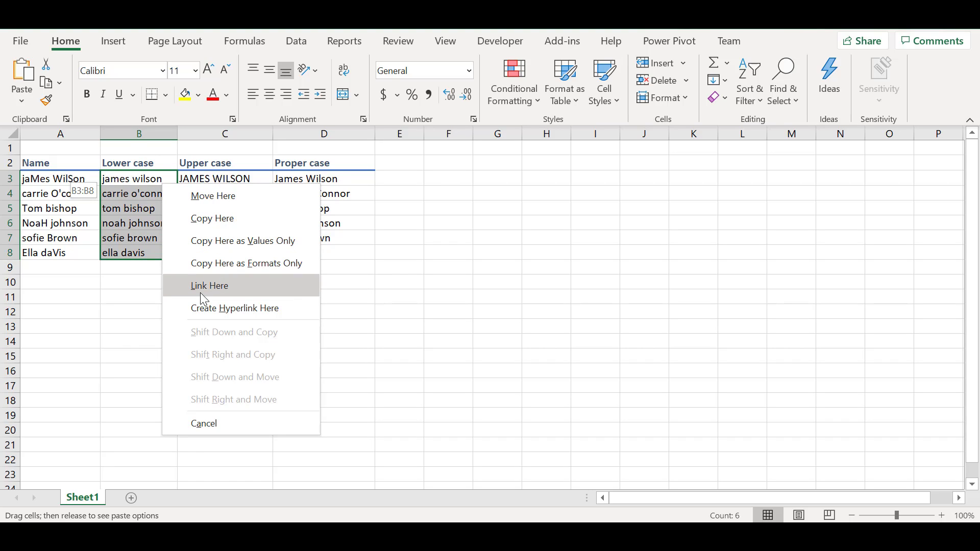
click(205, 242)
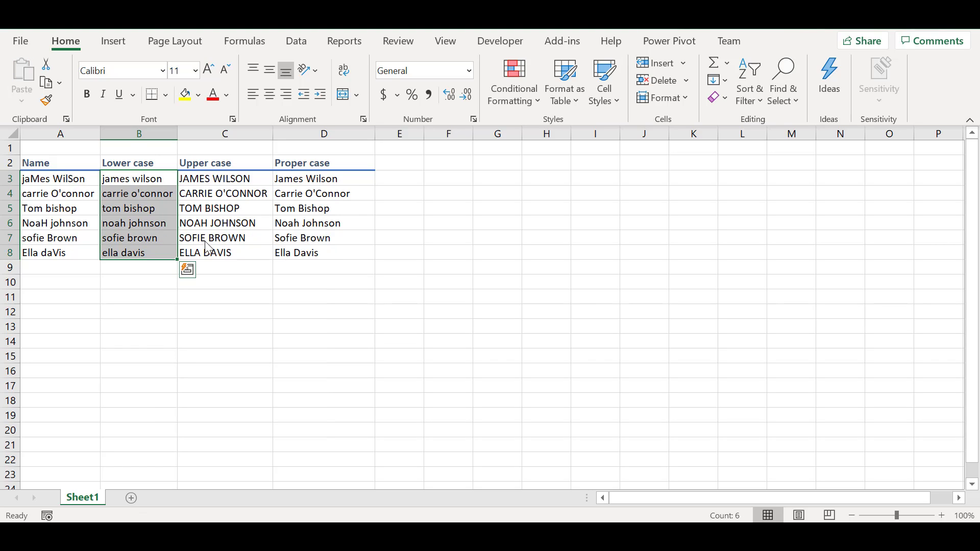
click(162, 180)
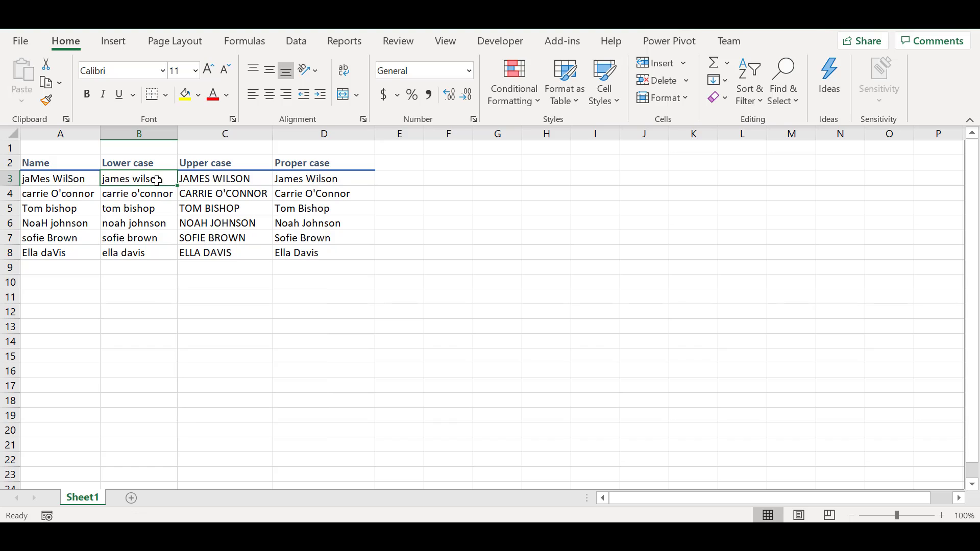